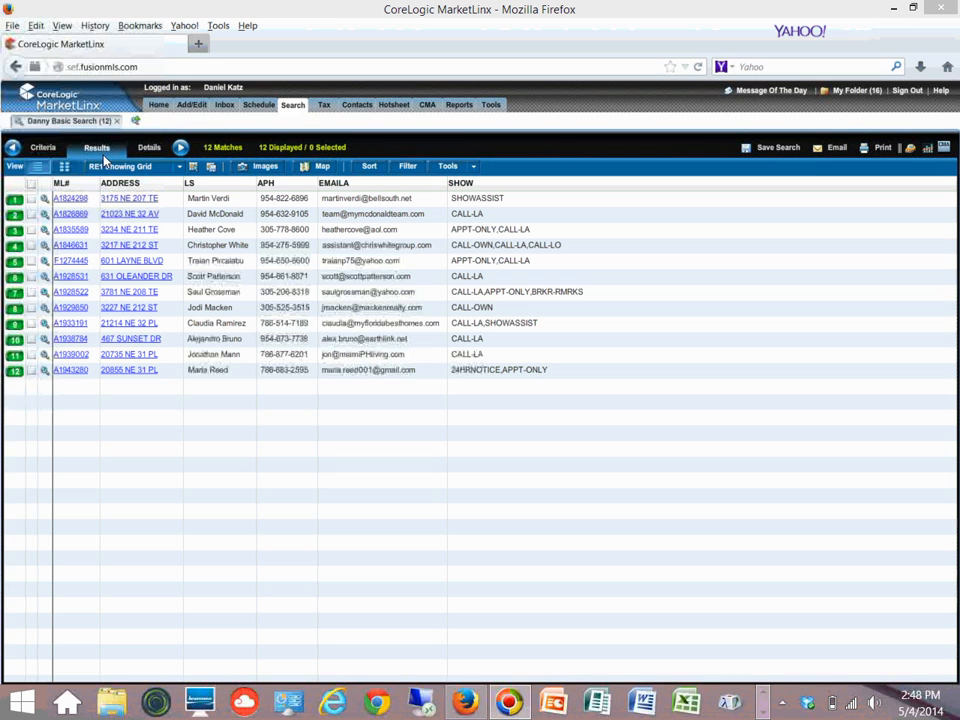
# Start a new single-family results grid and name it Showing Grid Example
pyautogui.click(196, 171)
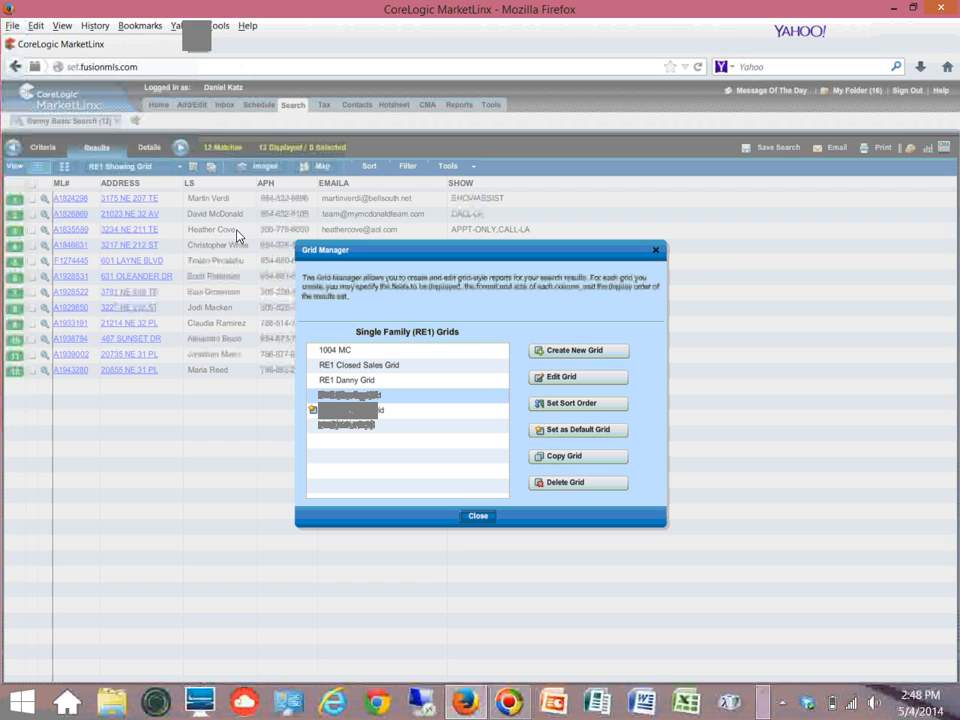
pyautogui.click(573, 351)
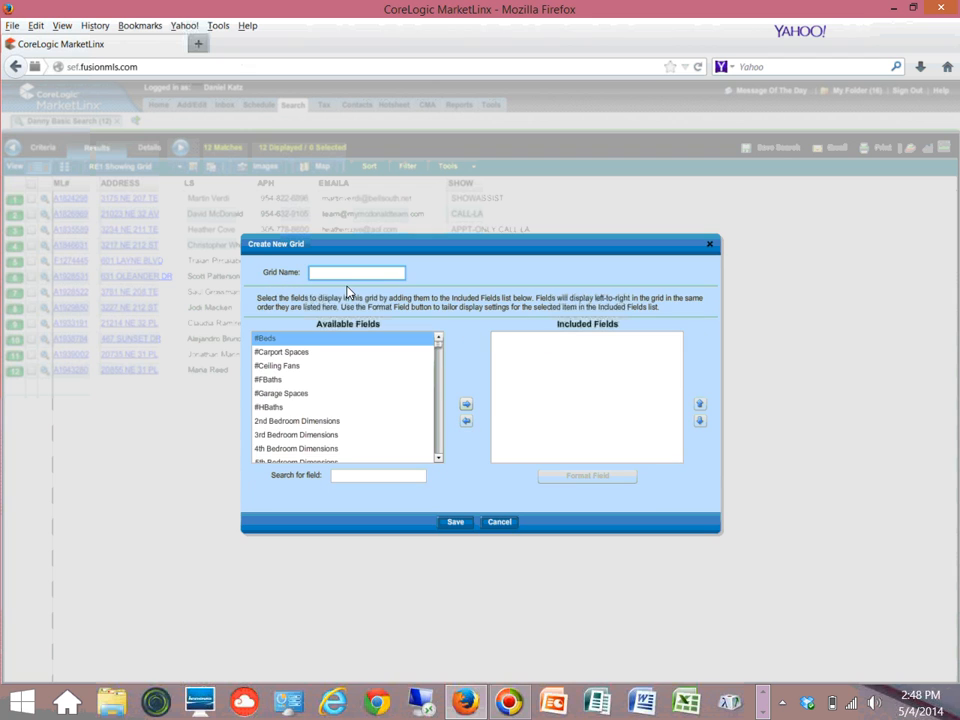
pyautogui.write('S')
pyautogui.write('mple')
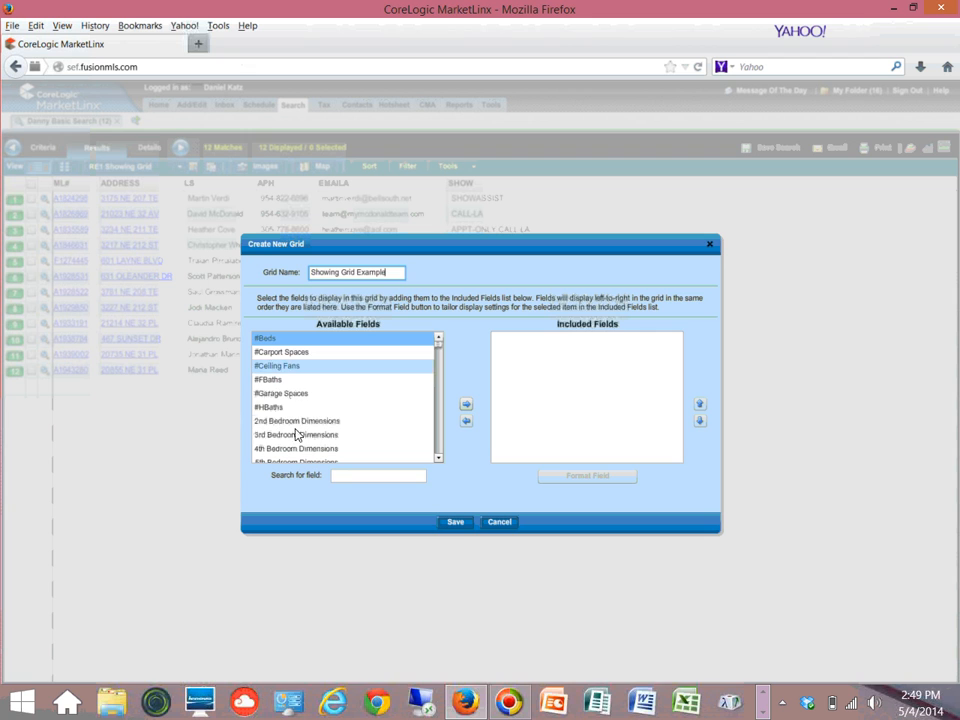
# Find the ML# field with the search term ML and add it to the grid's included fields
pyautogui.click(341, 478)
pyautogui.write('ML')
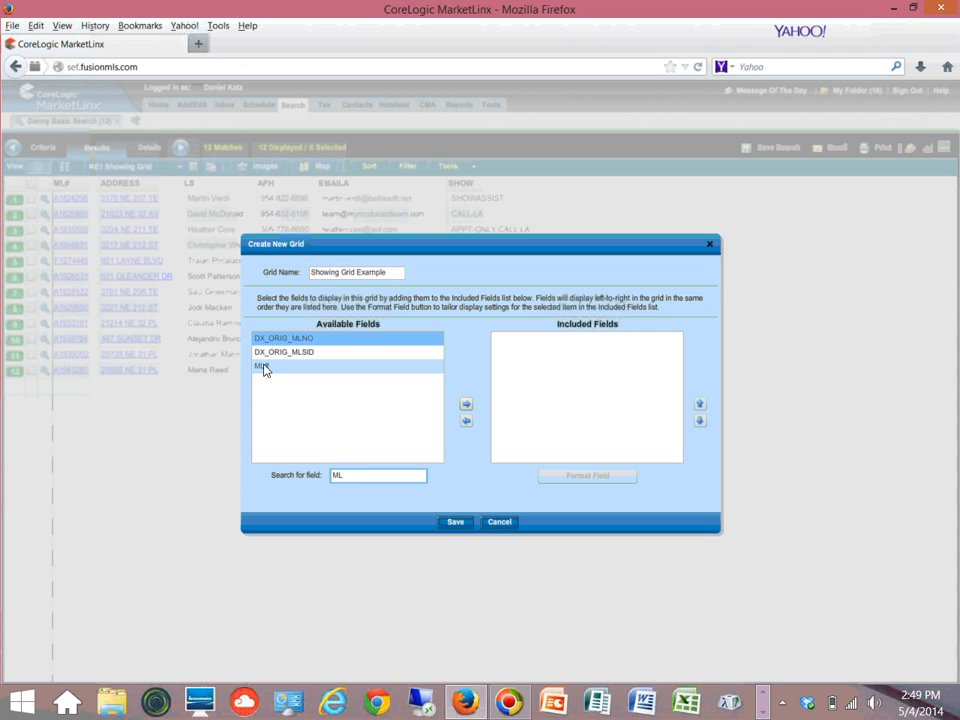
pyautogui.click(266, 367)
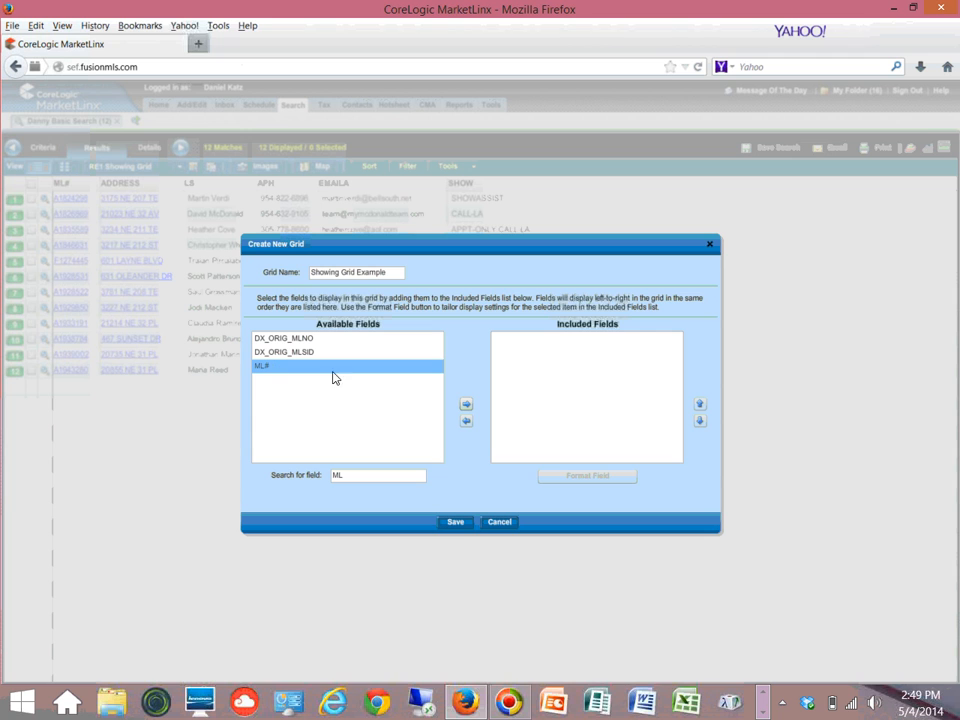
pyautogui.click(466, 406)
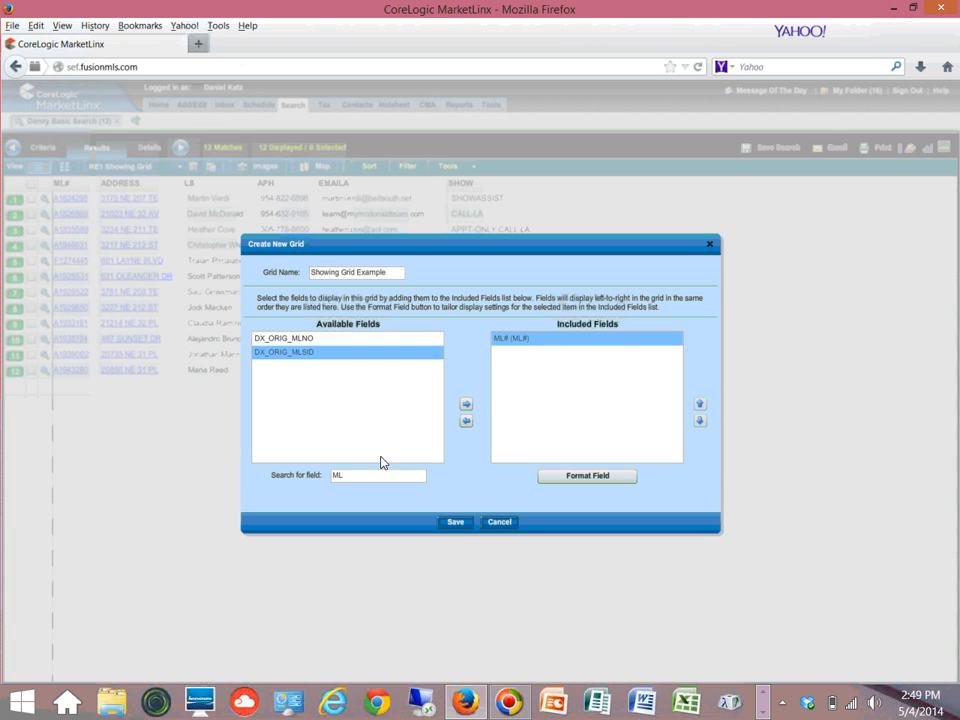
# Find the Listing Agent's Name field with the search term List and add it to the included fields
pyautogui.click(353, 478)
pyautogui.press('BackSpace')
pyautogui.press('BackSpace')
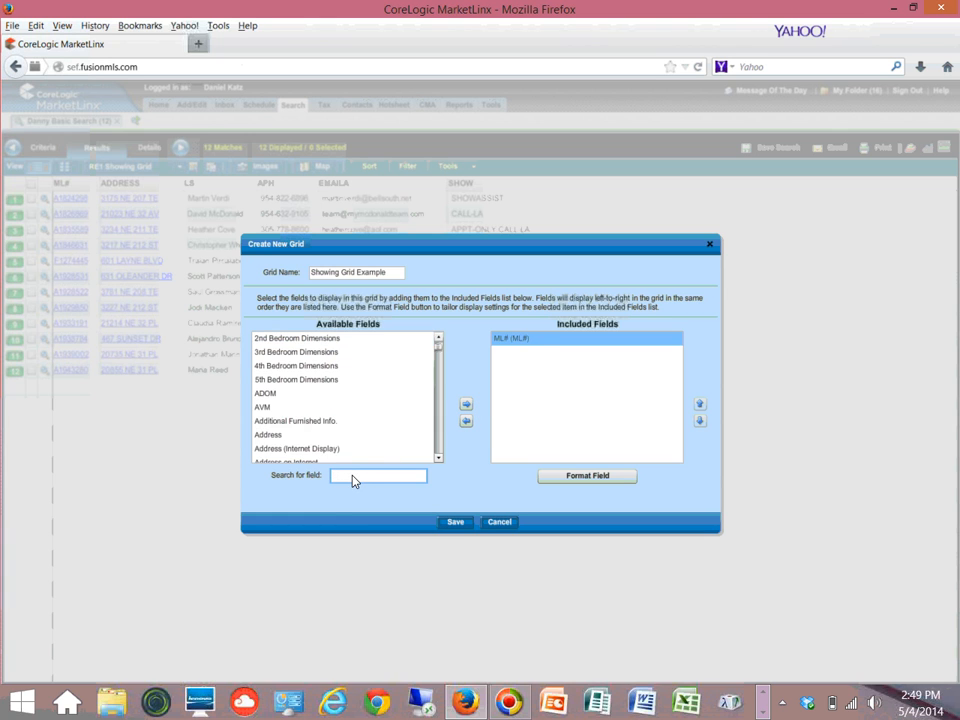
pyautogui.write('List')
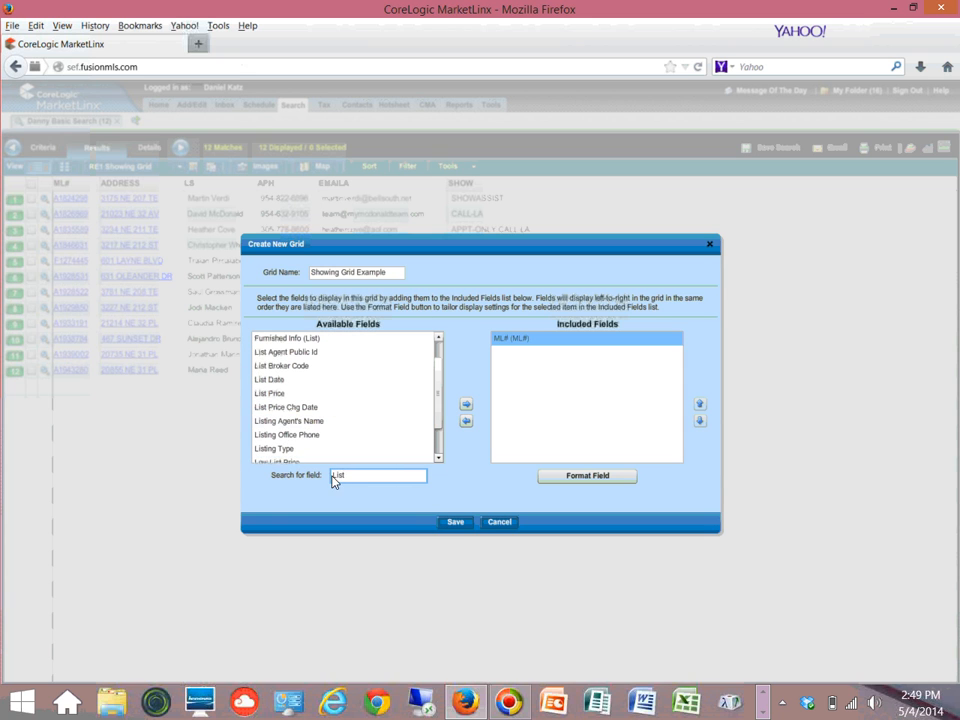
pyautogui.click(275, 422)
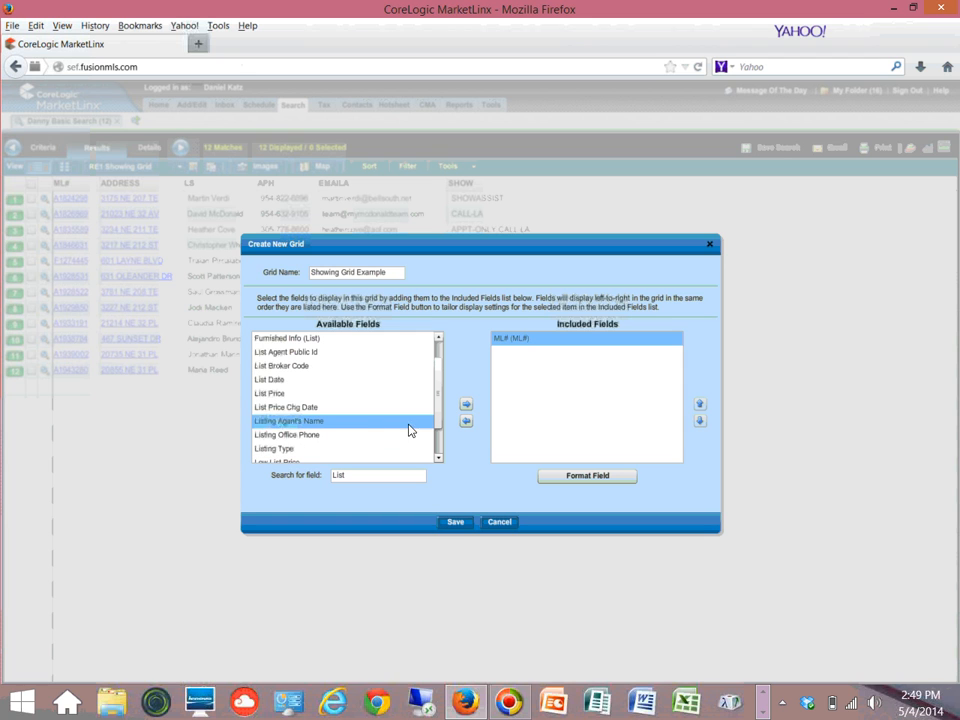
pyautogui.click(466, 405)
# Add the Address field to the included fields and place it directly above Listing Agent's Name
pyautogui.click(377, 480)
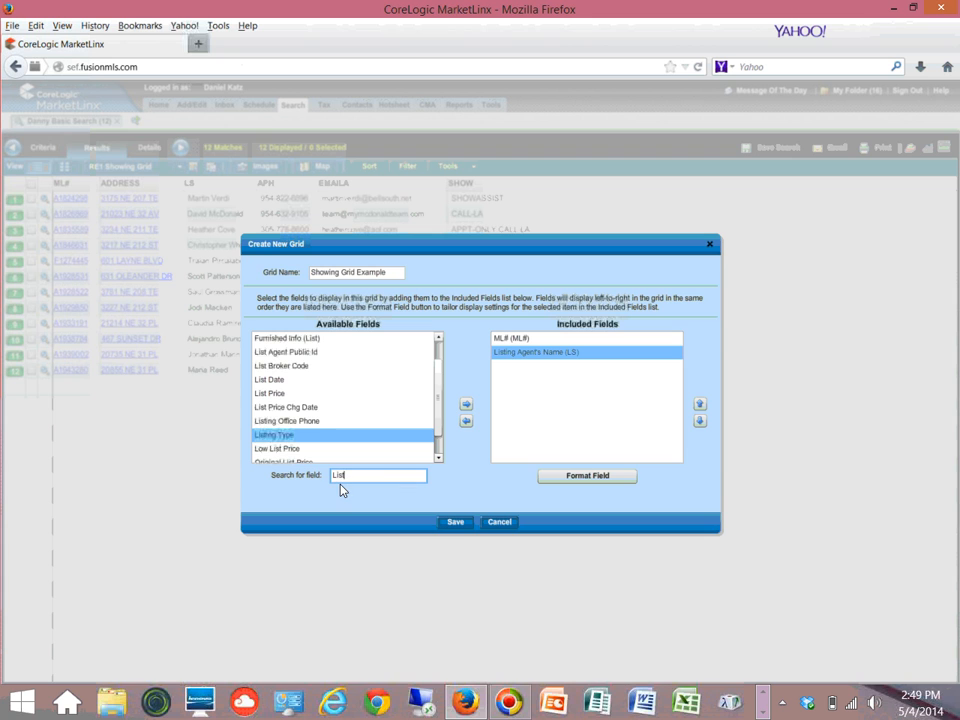
pyautogui.write('Add')
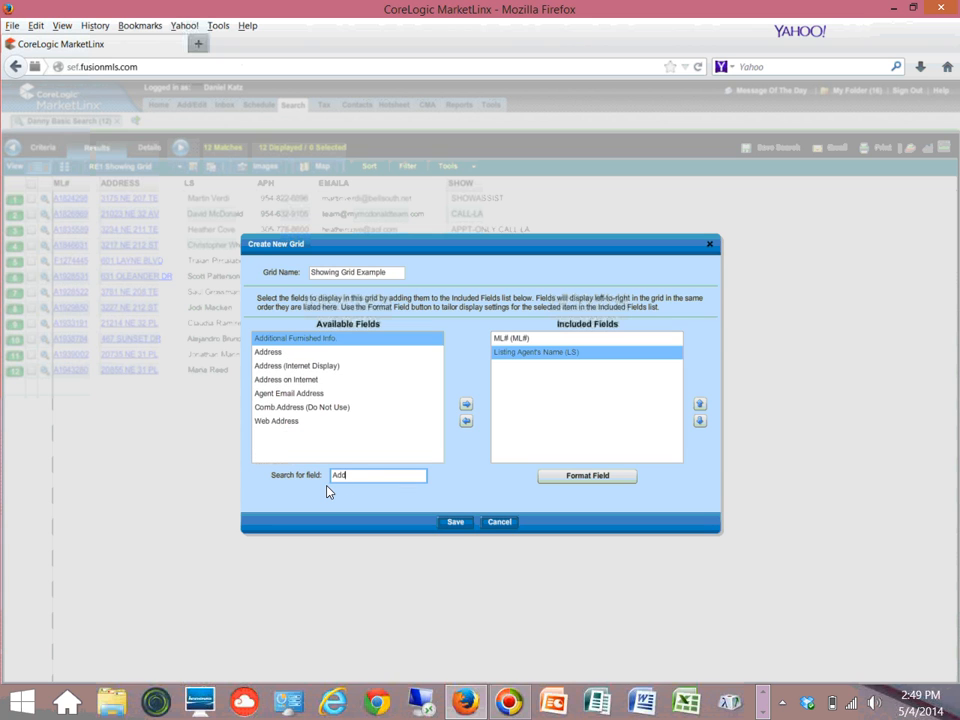
pyautogui.click(282, 353)
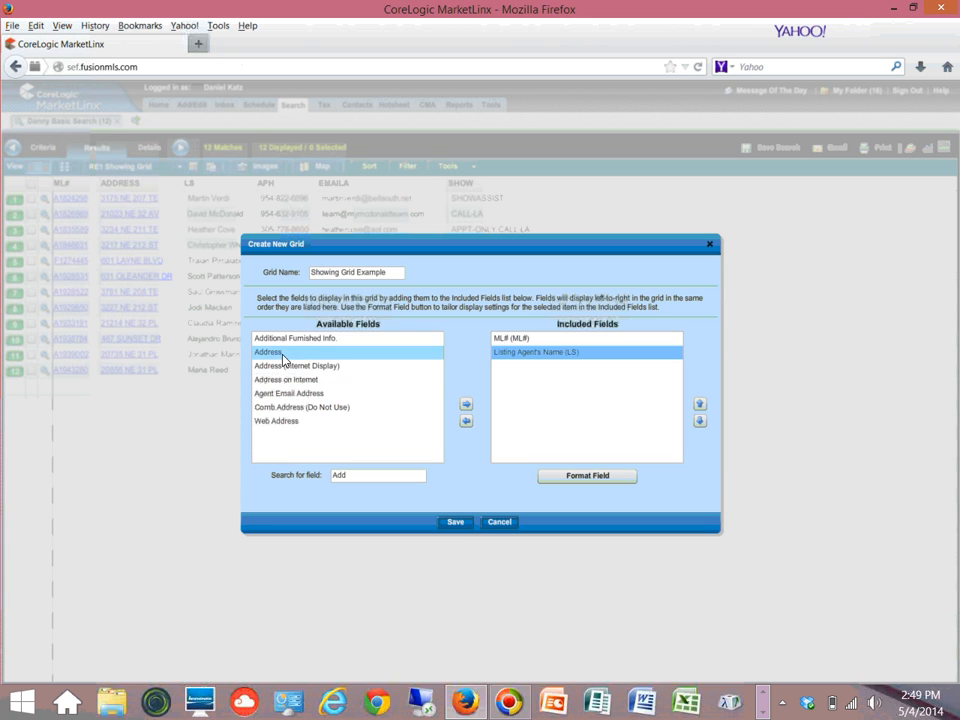
pyautogui.click(466, 405)
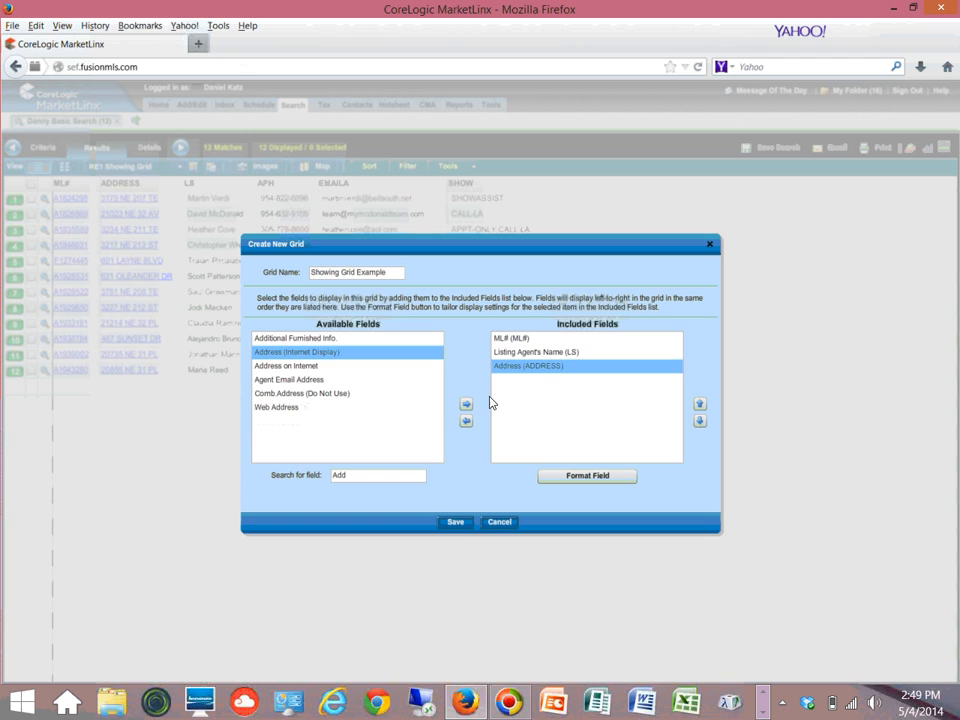
pyautogui.click(512, 367)
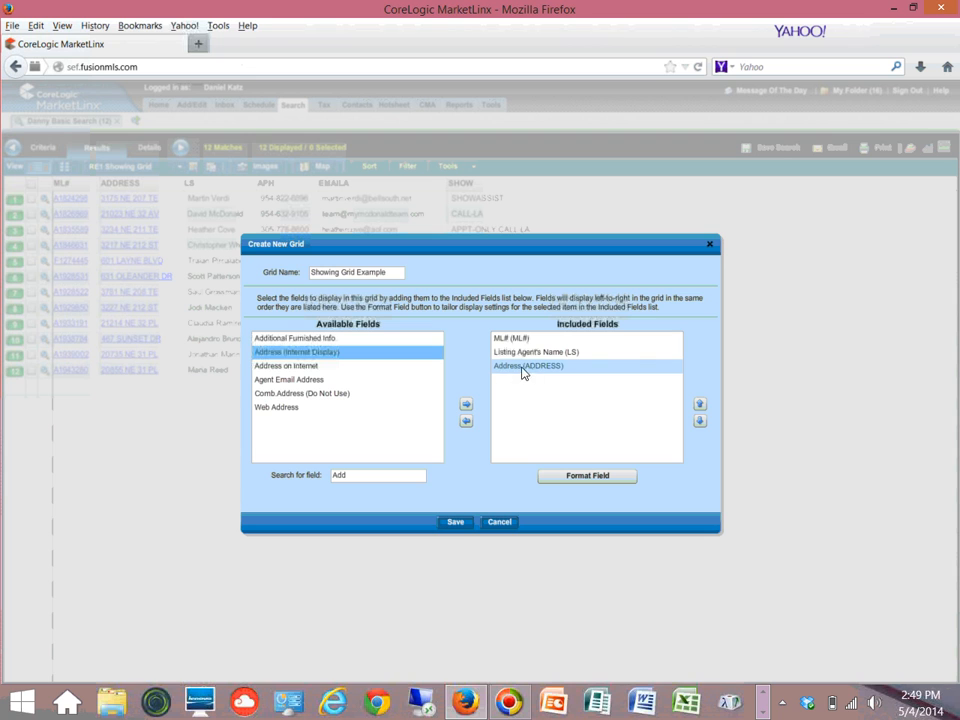
pyautogui.click(699, 405)
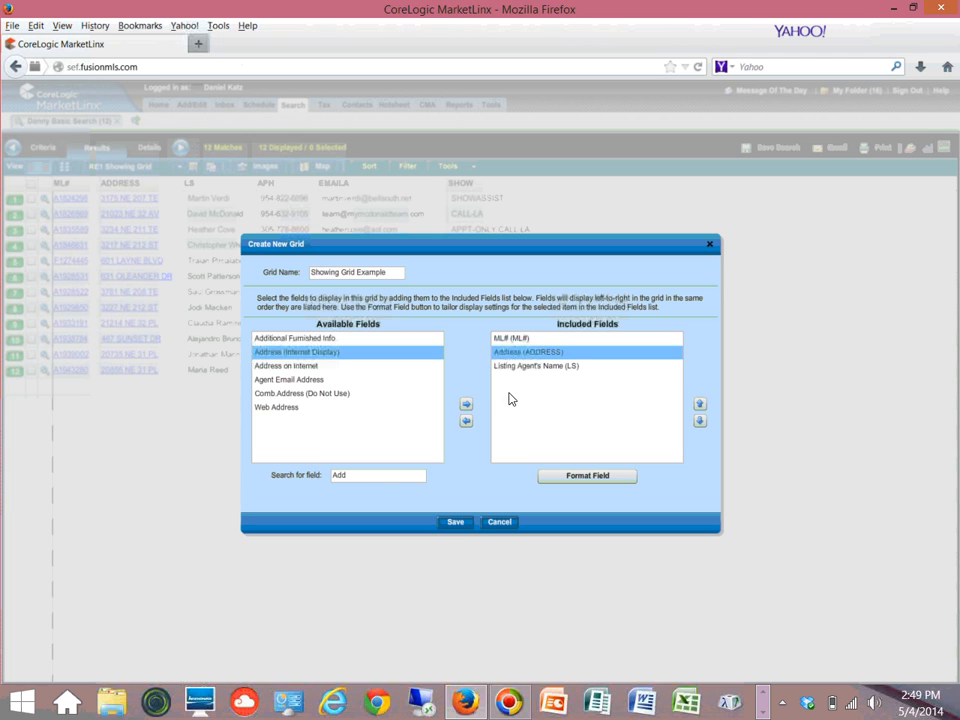
# Search the available fields for the listing agent's phone field, trying the terms List and APH
pyautogui.click(362, 477)
pyautogui.press('BackSpace')
pyautogui.press('BackSpace')
pyautogui.press('BackSpace')
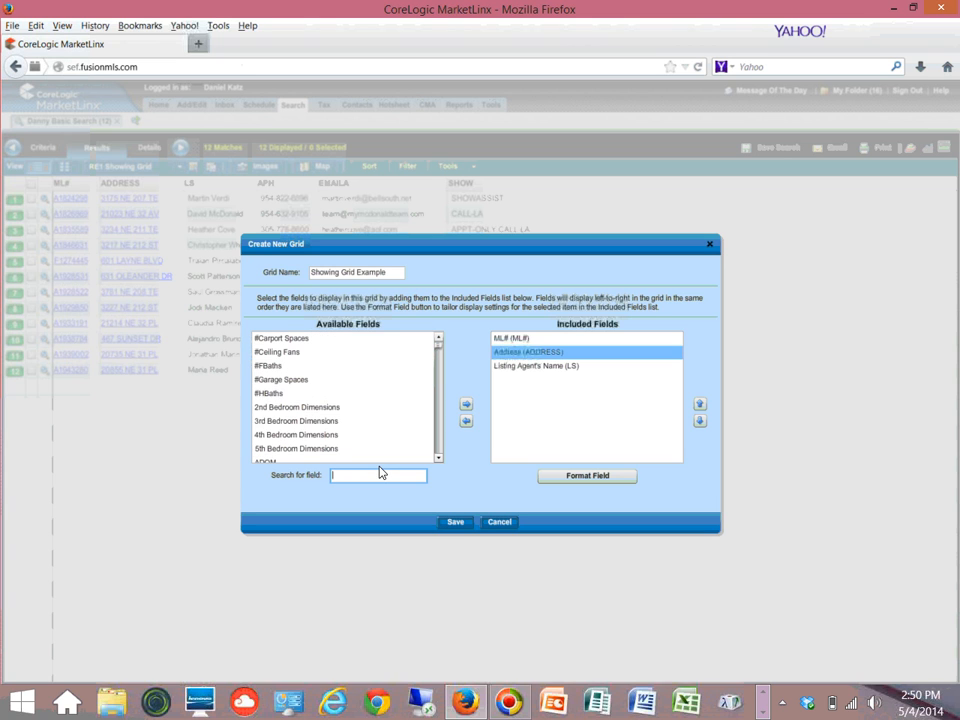
pyautogui.write('List')
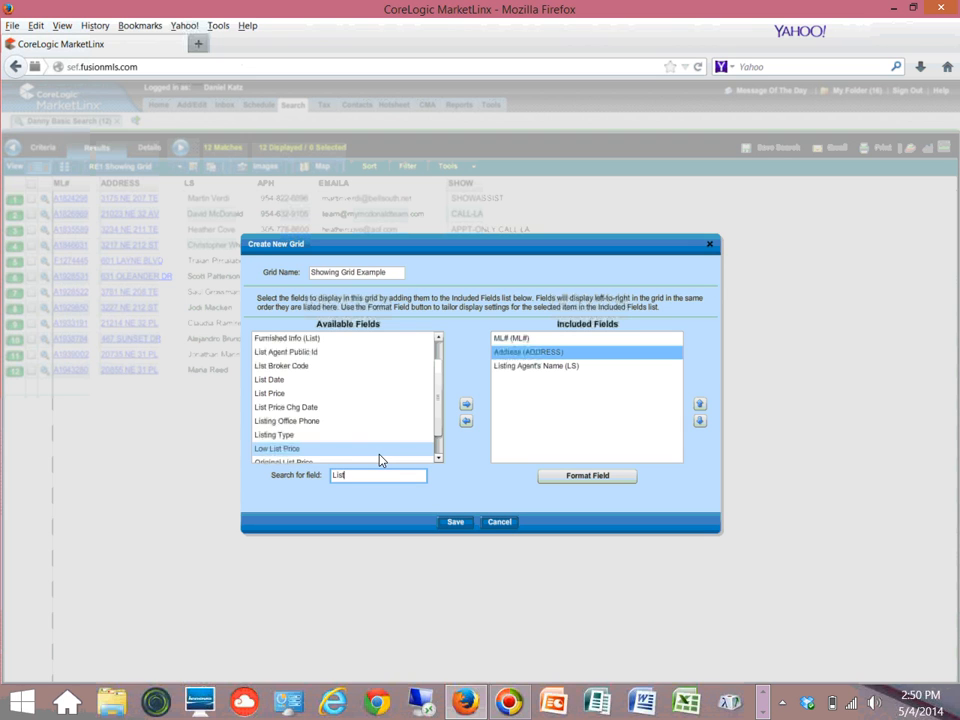
pyautogui.press('BackSpace')
pyautogui.press('BackSpace')
pyautogui.press('BackSpace')
pyautogui.press('BackSpace')
pyautogui.write('APH')
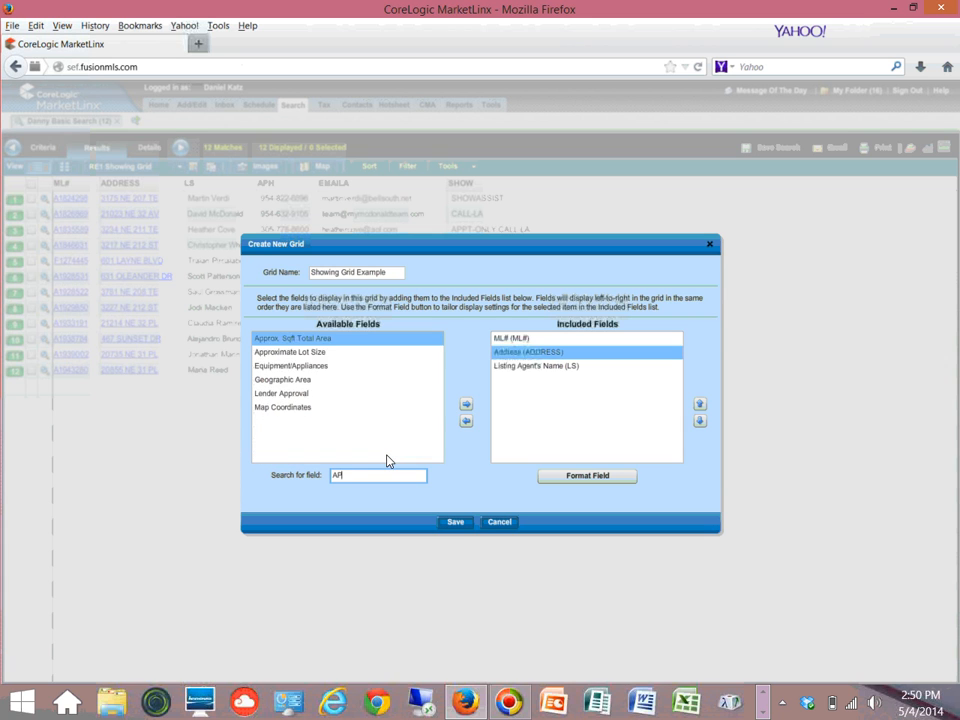
pyautogui.press('BackSpace')
pyautogui.press('BackSpace')
pyautogui.press('BackSpace')
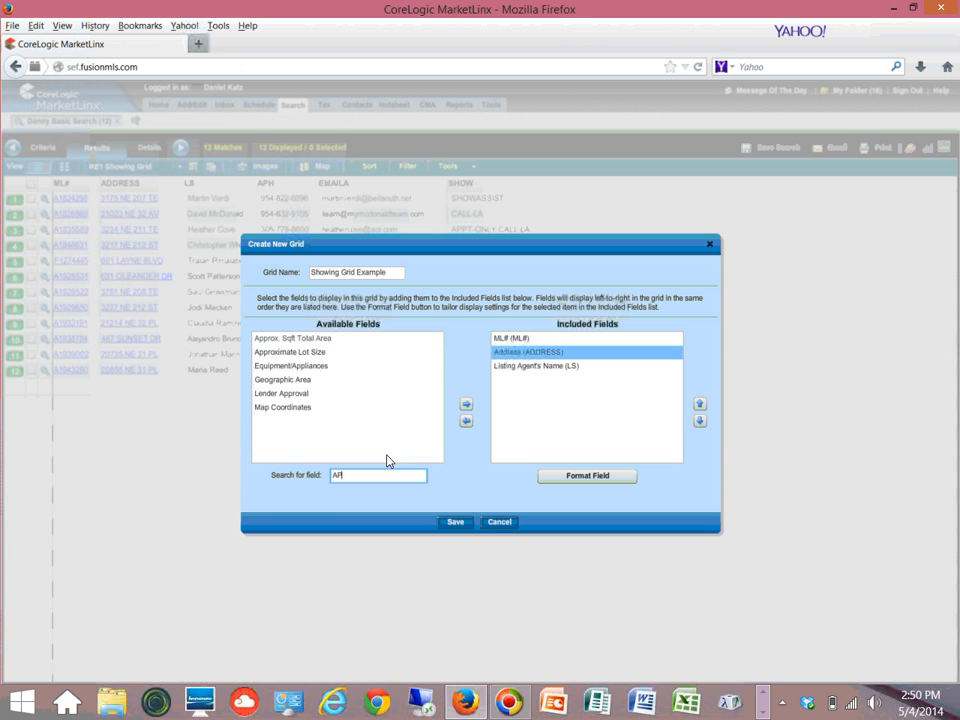
pyautogui.write('Lis')
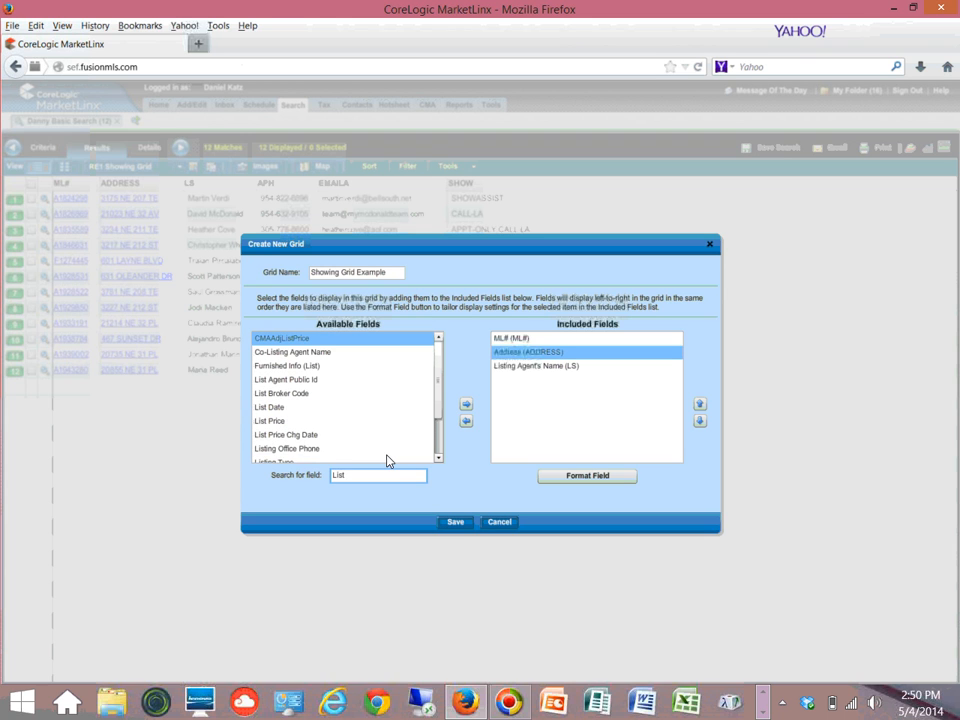
pyautogui.write('t')
pyautogui.click(438, 458)
pyautogui.click(438, 458)
pyautogui.click(438, 458)
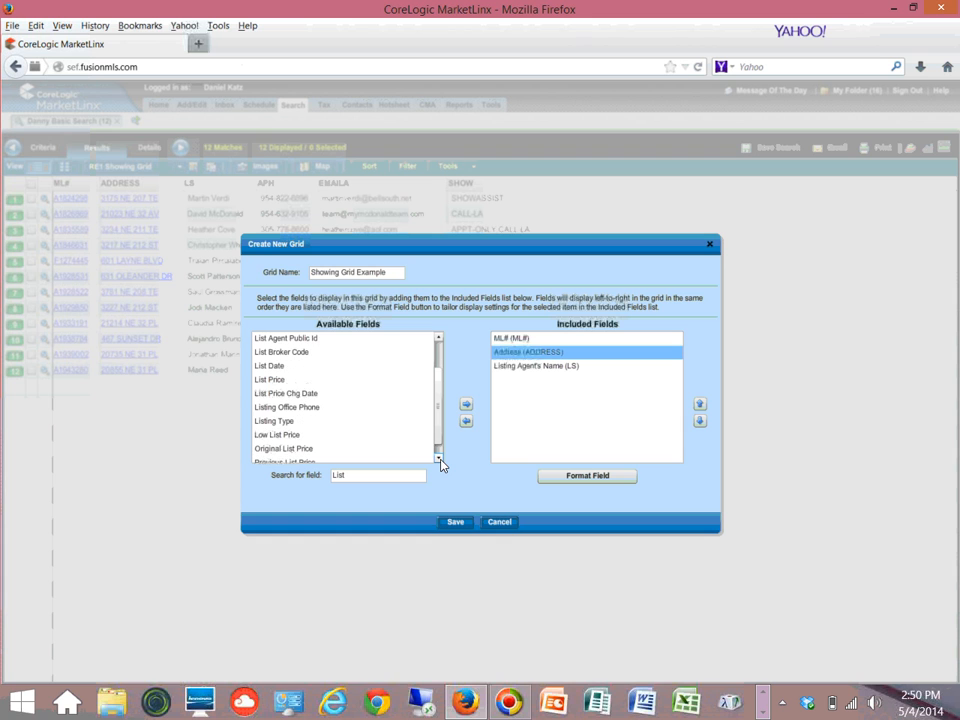
# Find the Agent Phone field with the search term Pho and add it to the included fields
pyautogui.click(407, 476)
pyautogui.press('BackSpace')
pyautogui.press('BackSpace')
pyautogui.press('BackSpace')
pyautogui.press('BackSpace')
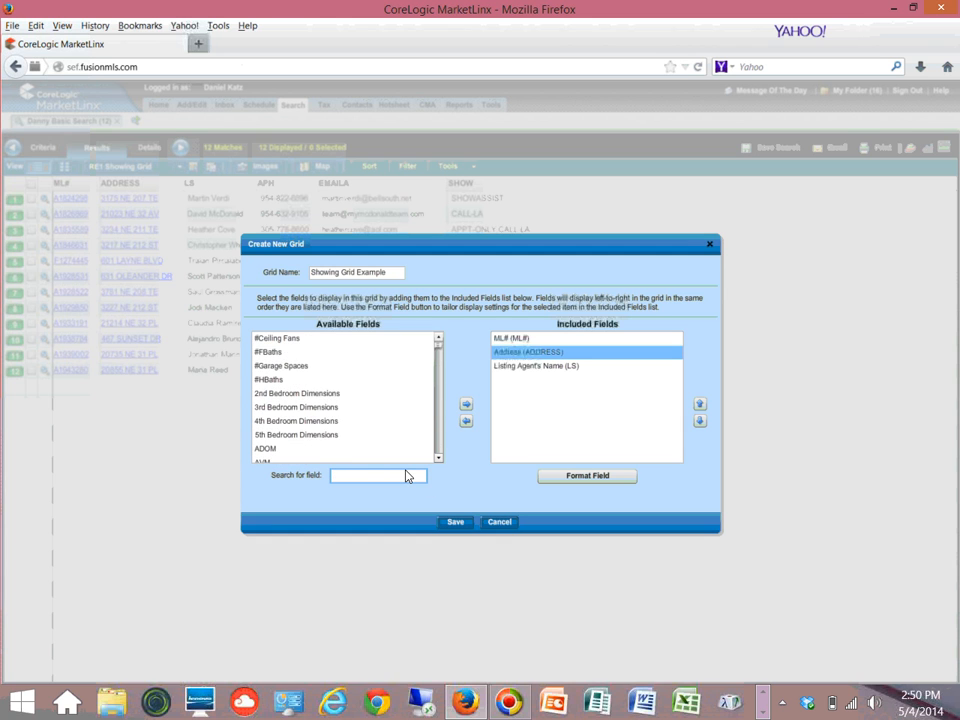
pyautogui.write('Pho')
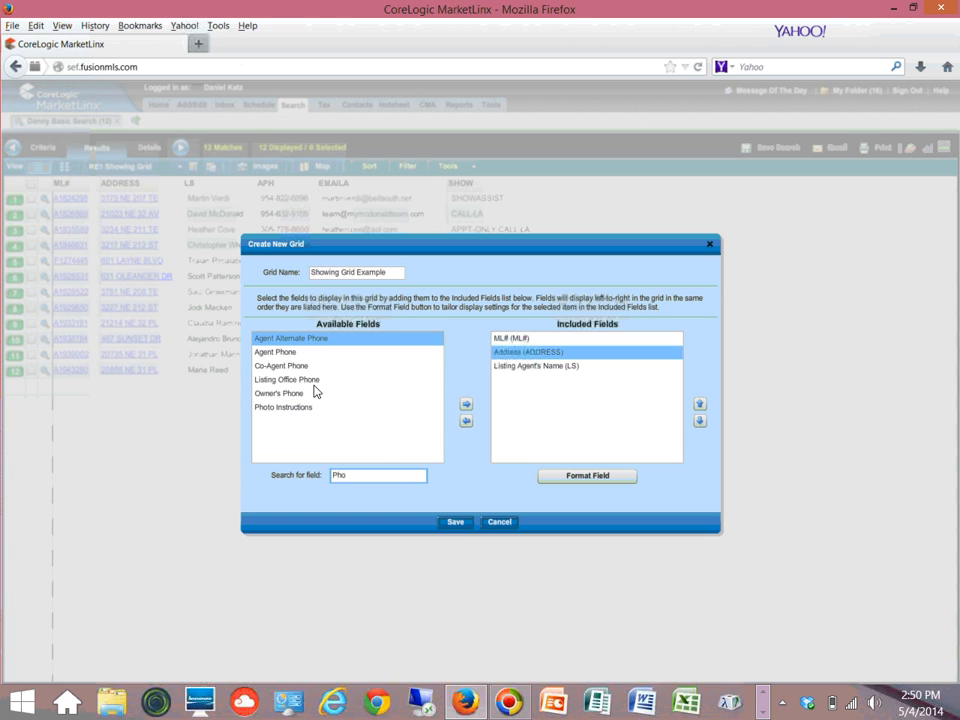
pyautogui.click(291, 353)
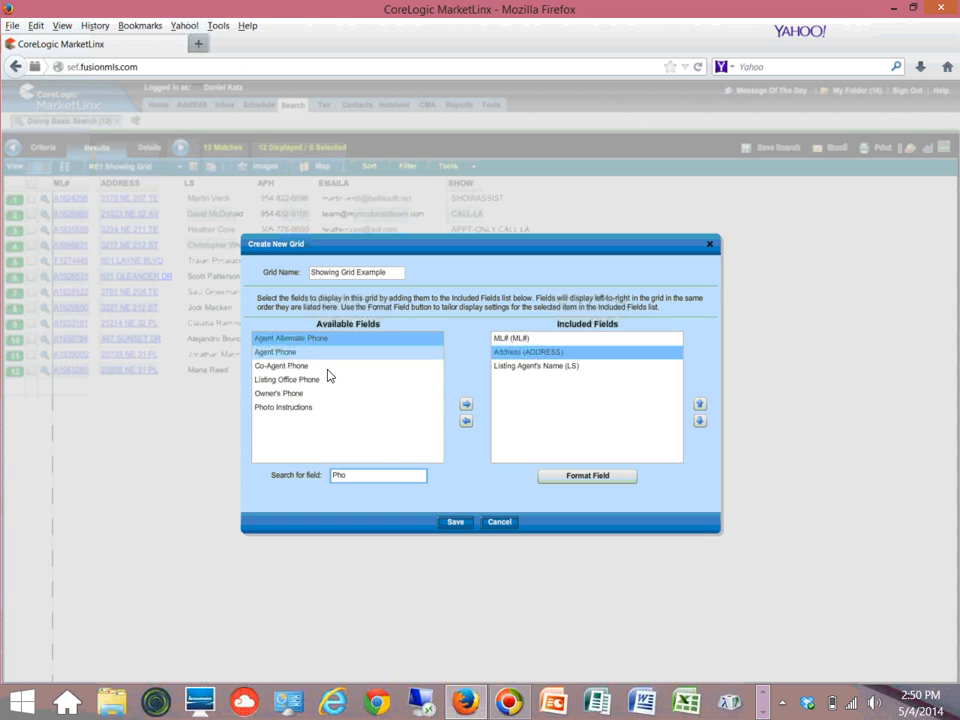
pyautogui.click(466, 405)
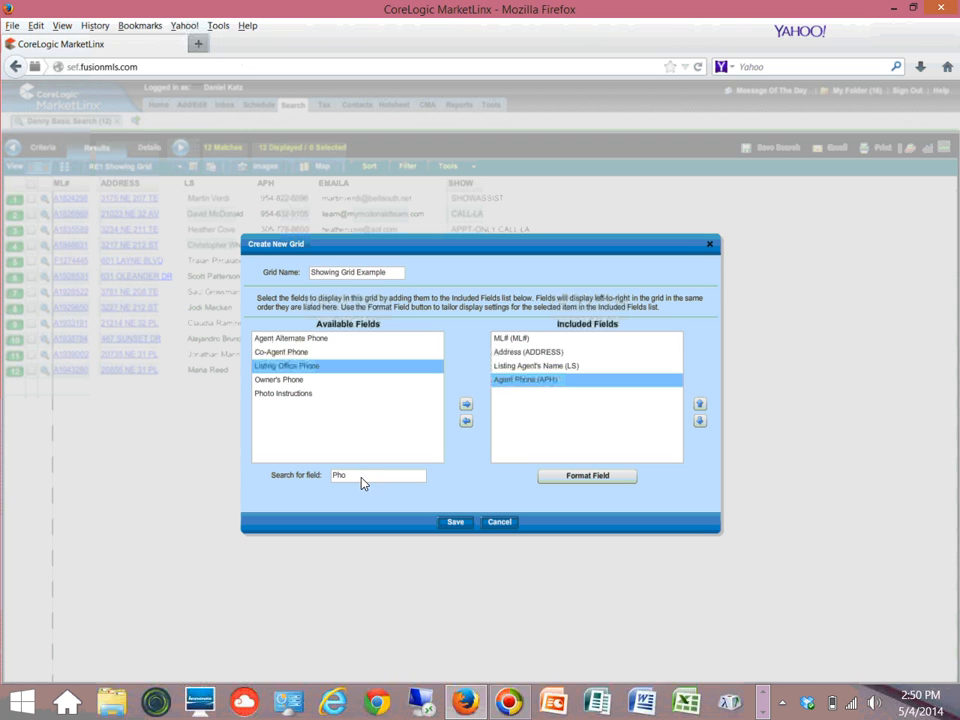
# Find the Agent Email Address field with the search term email and add it to the included fields
pyautogui.moveTo(363, 483); pyautogui.dragTo(332, 480)
pyautogui.write('e')
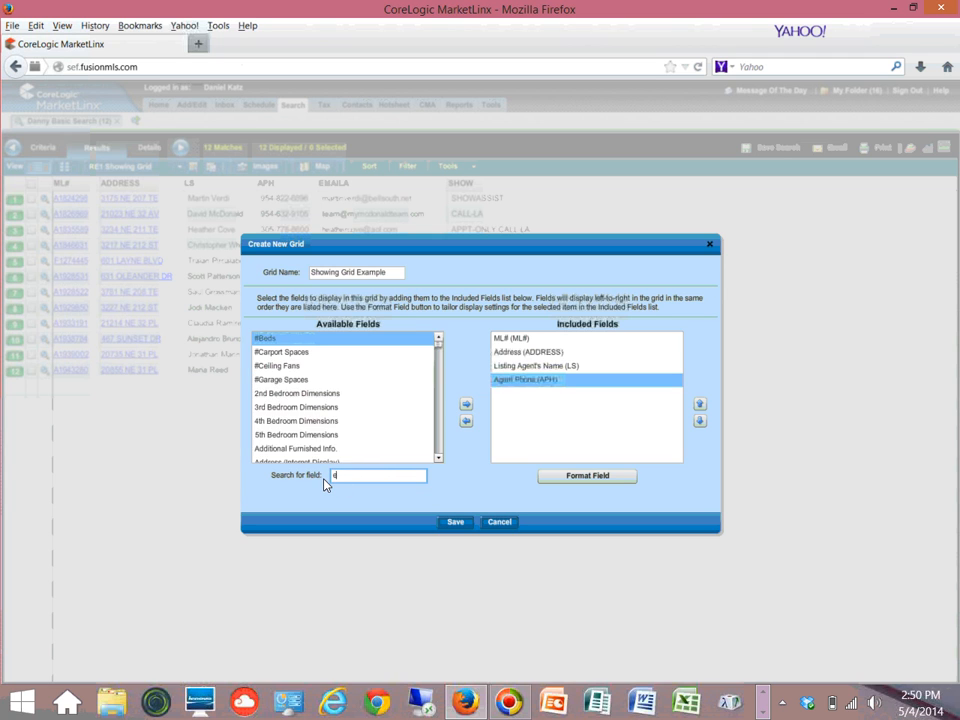
pyautogui.write('maili')
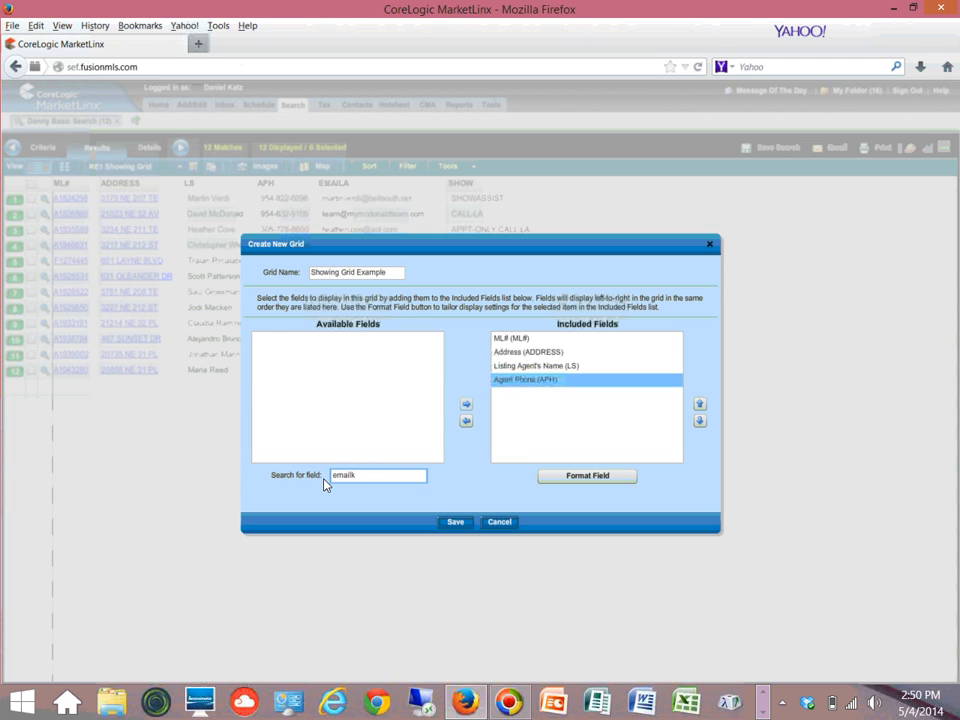
pyautogui.press('BackSpace')
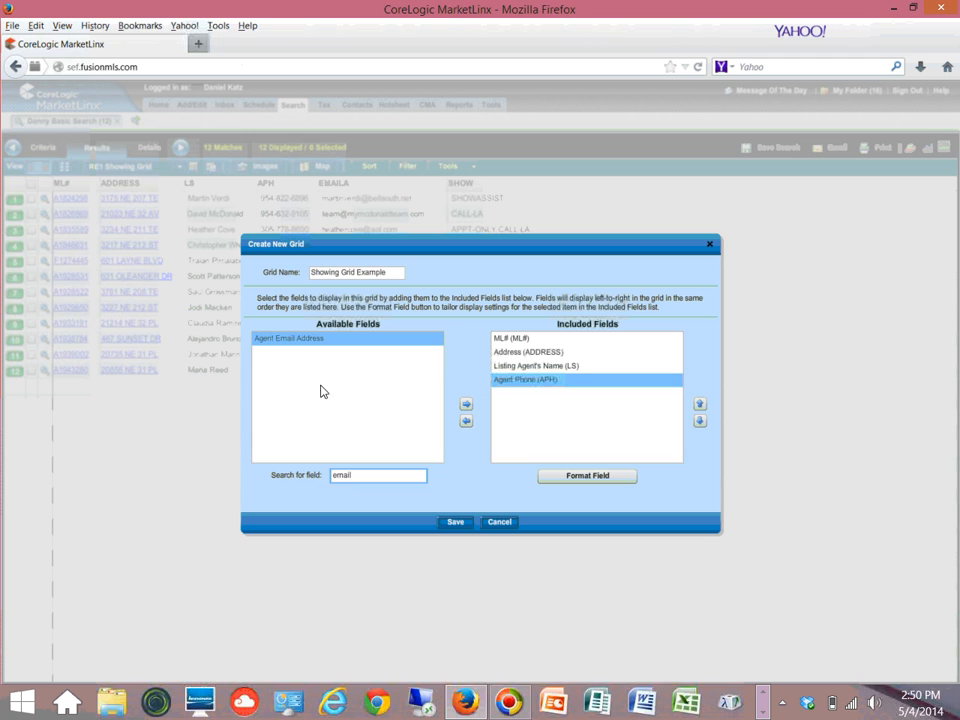
pyautogui.click(324, 339)
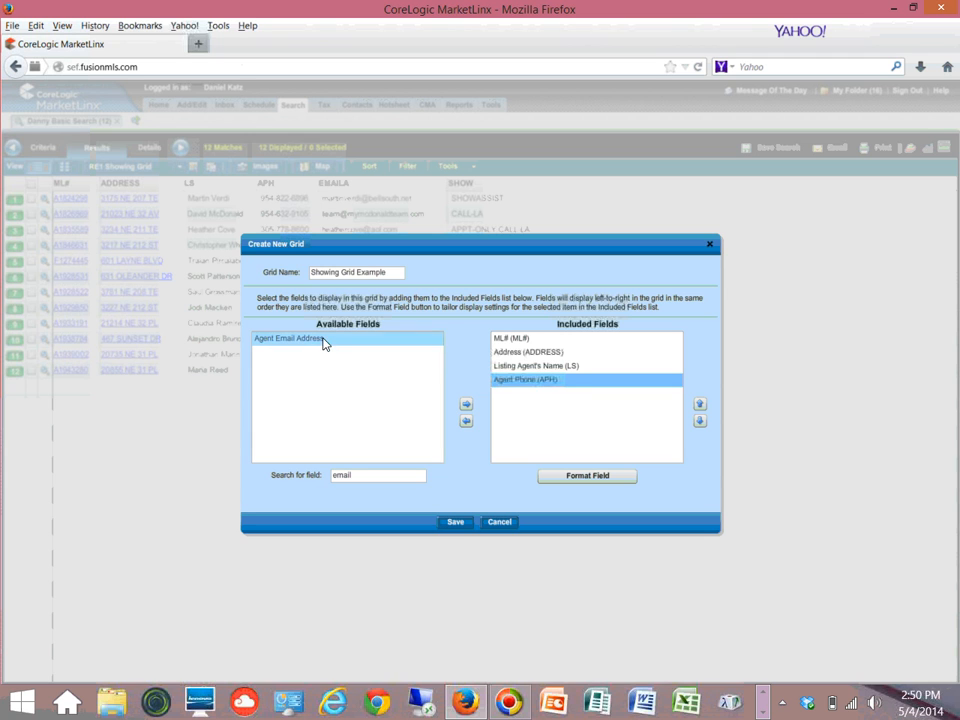
pyautogui.click(466, 405)
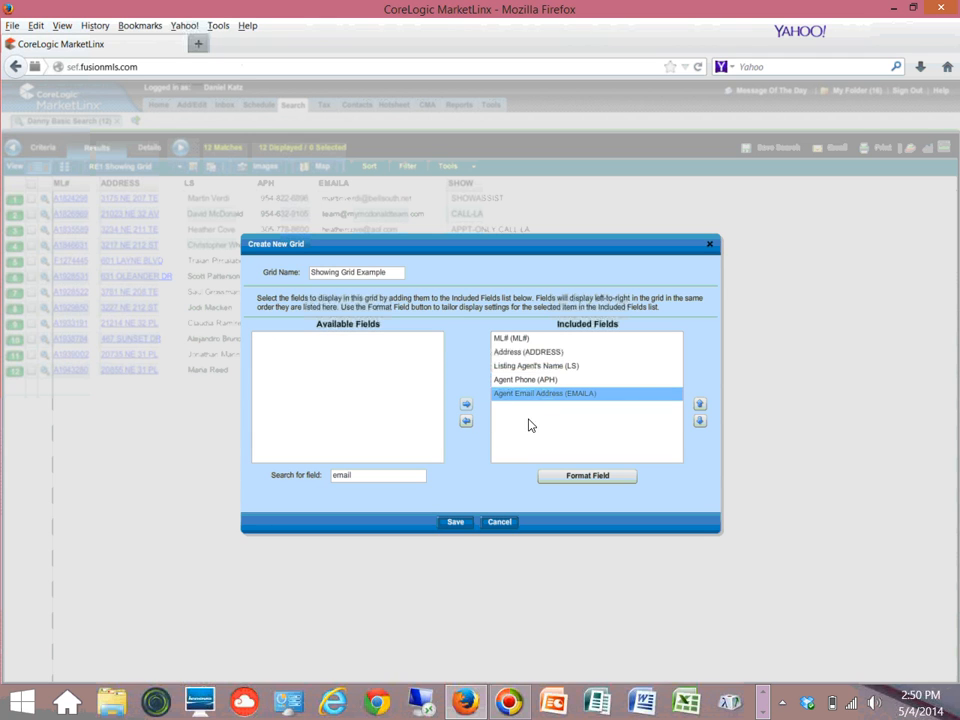
# Add the Showing Instructions field as the last included field, and save the grid, closing the Grid Manager
pyautogui.moveTo(362, 476); pyautogui.dragTo(342, 476)
pyautogui.moveTo(267, 482); pyautogui.dragTo(267, 482)
pyautogui.write('show')
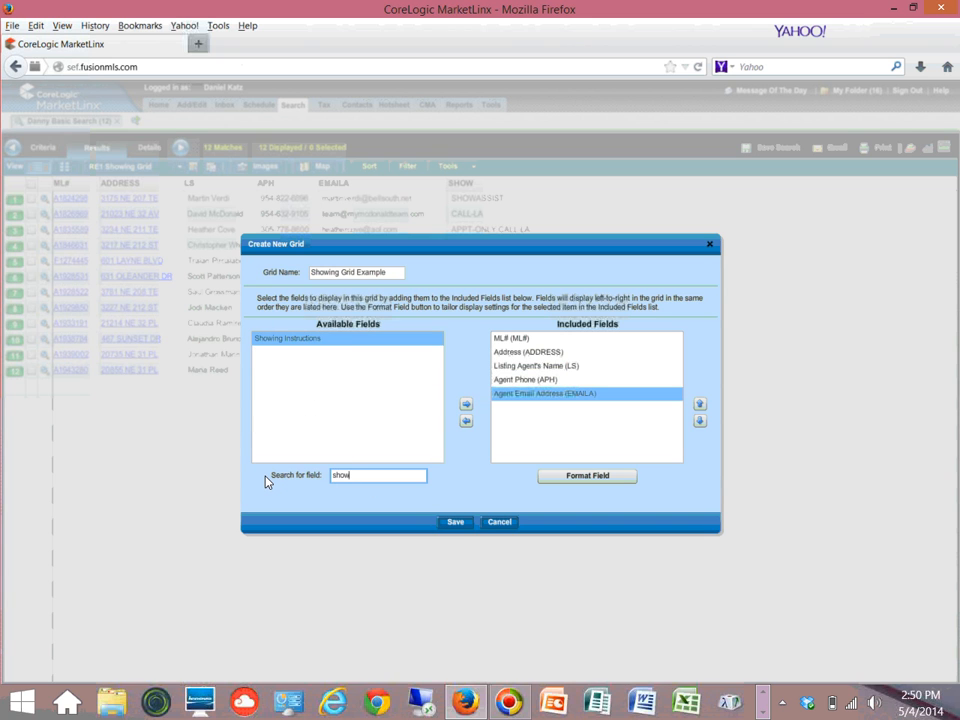
pyautogui.click(326, 341)
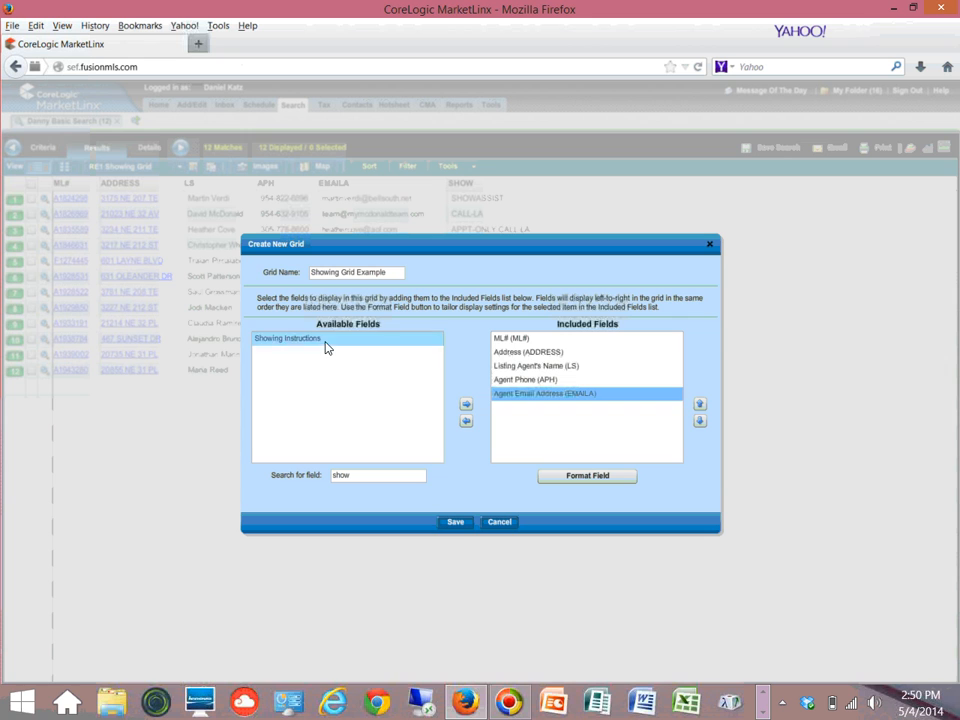
pyautogui.click(466, 404)
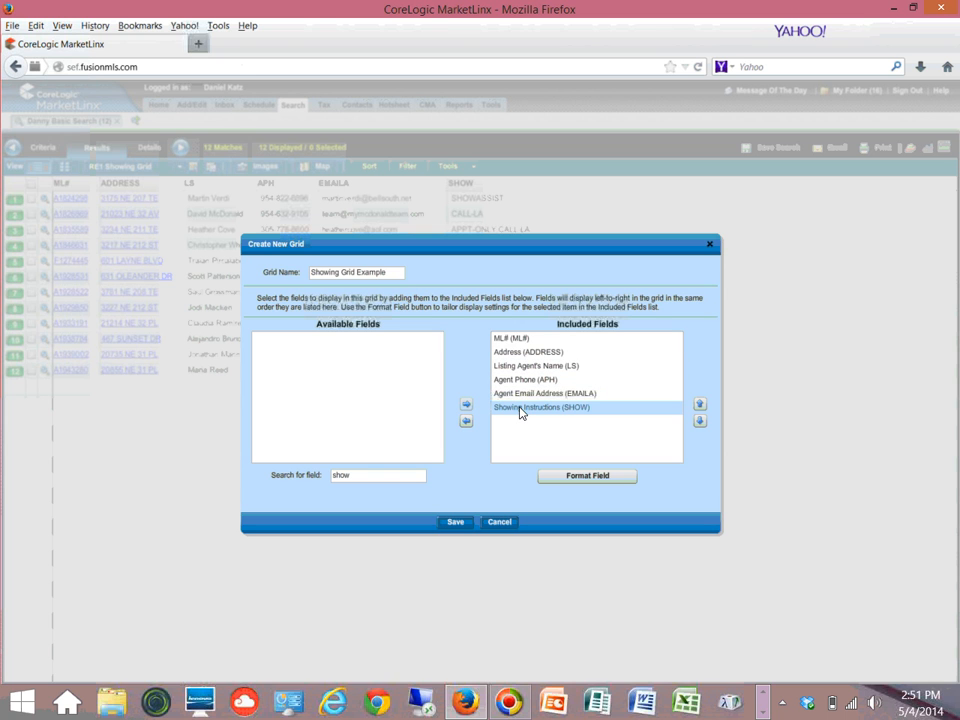
pyautogui.click(463, 524)
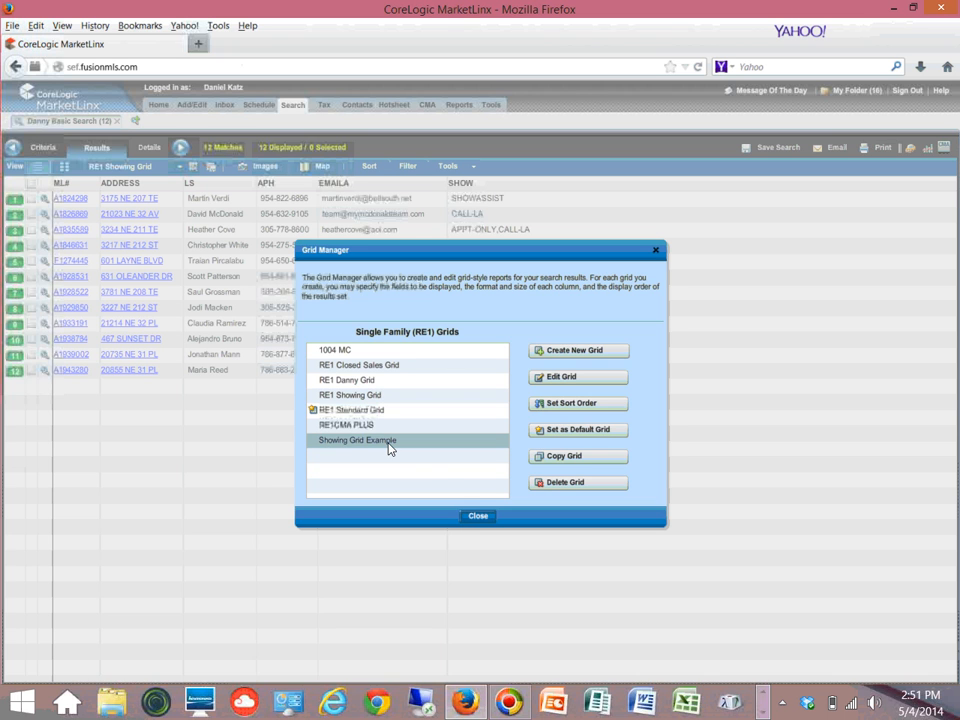
pyautogui.click(482, 519)
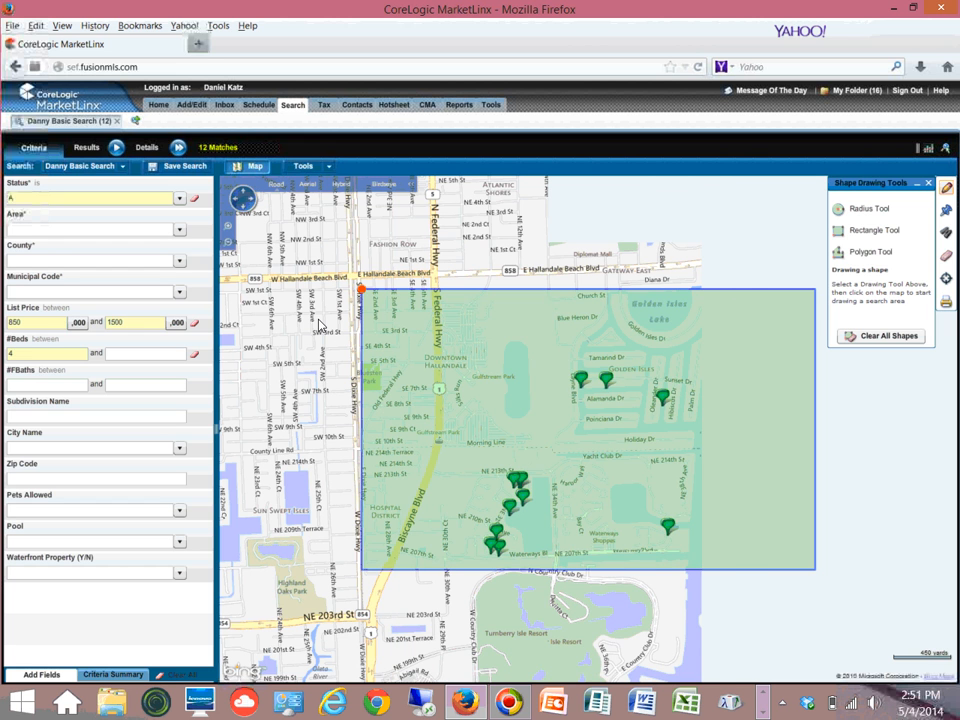
# Open the search results and switch their grid view to RE1 Standard Grid
pyautogui.click(117, 148)
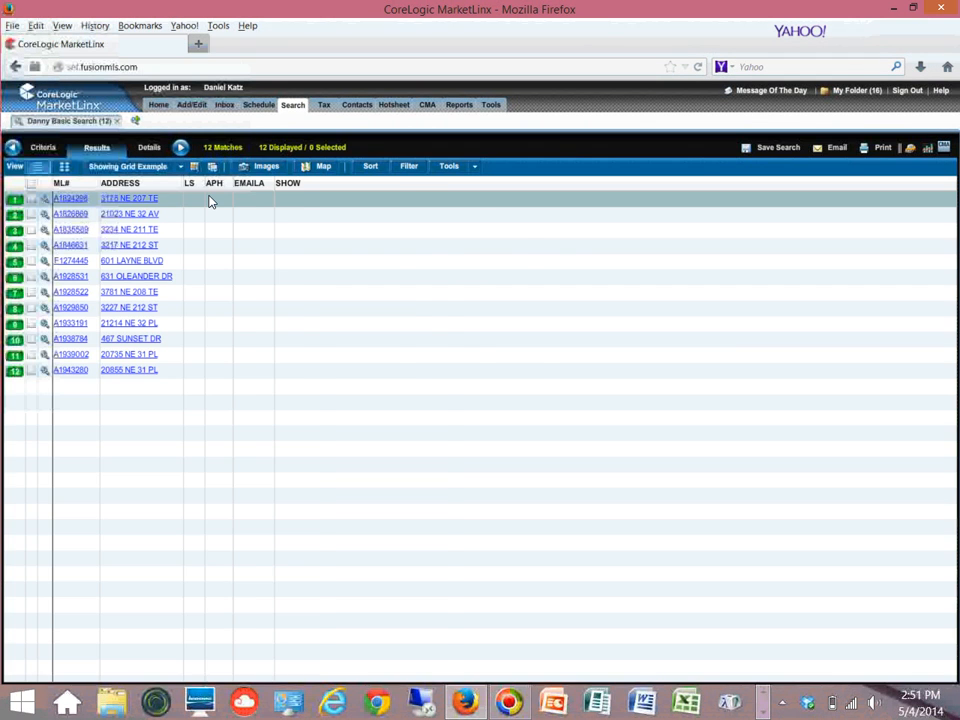
pyautogui.click(180, 167)
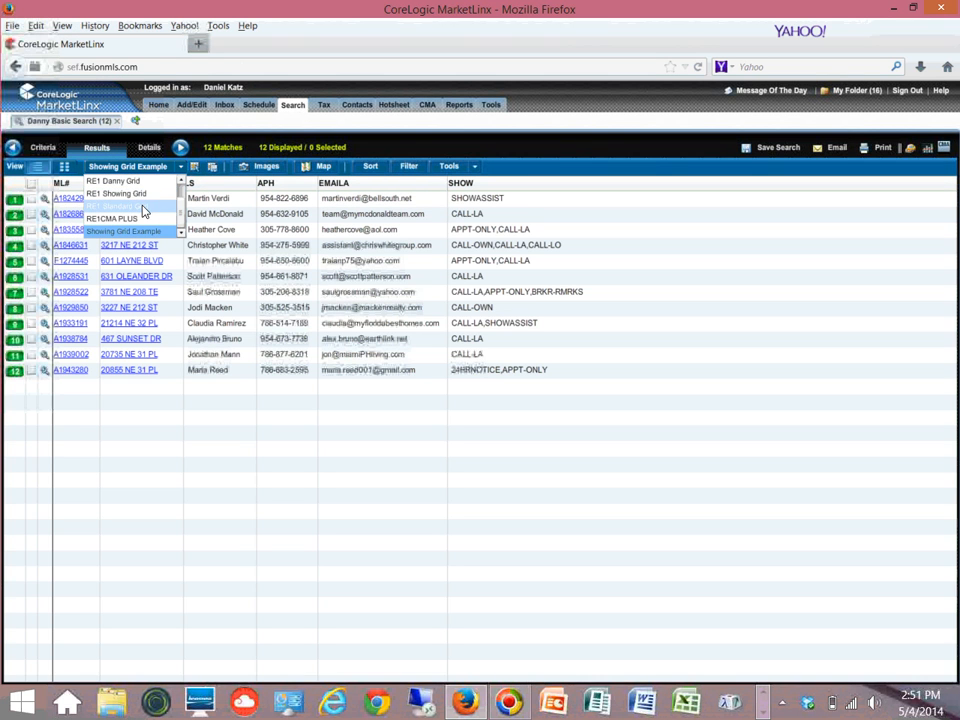
pyautogui.click(144, 207)
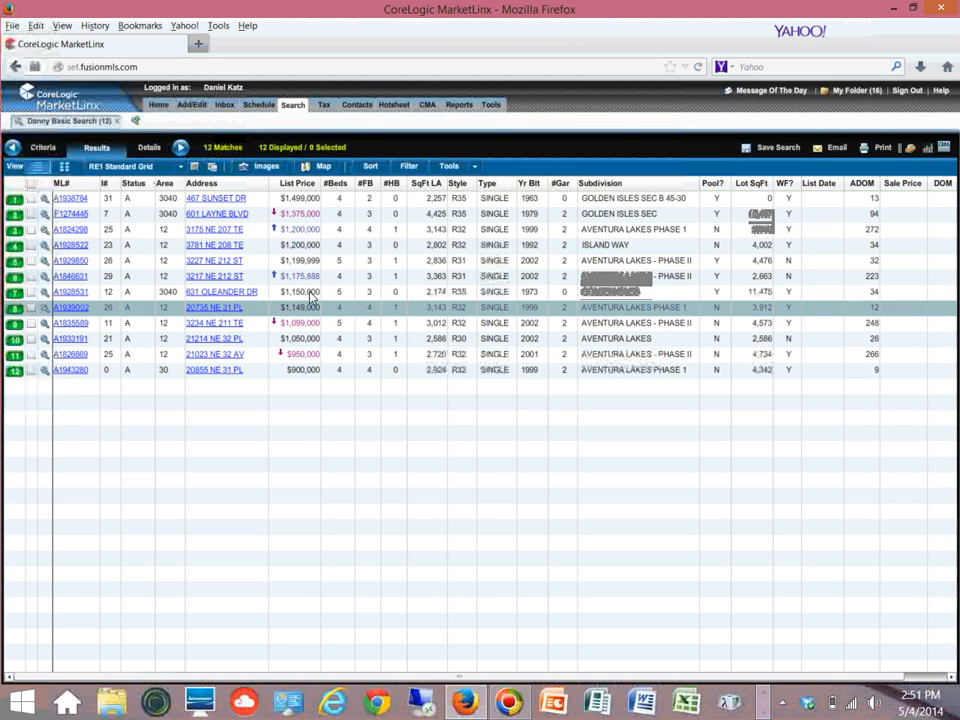
# Select the listings in rows 1, 3, 4, 5, 7 and 8 of the results
pyautogui.click(31, 199)
pyautogui.click(31, 229)
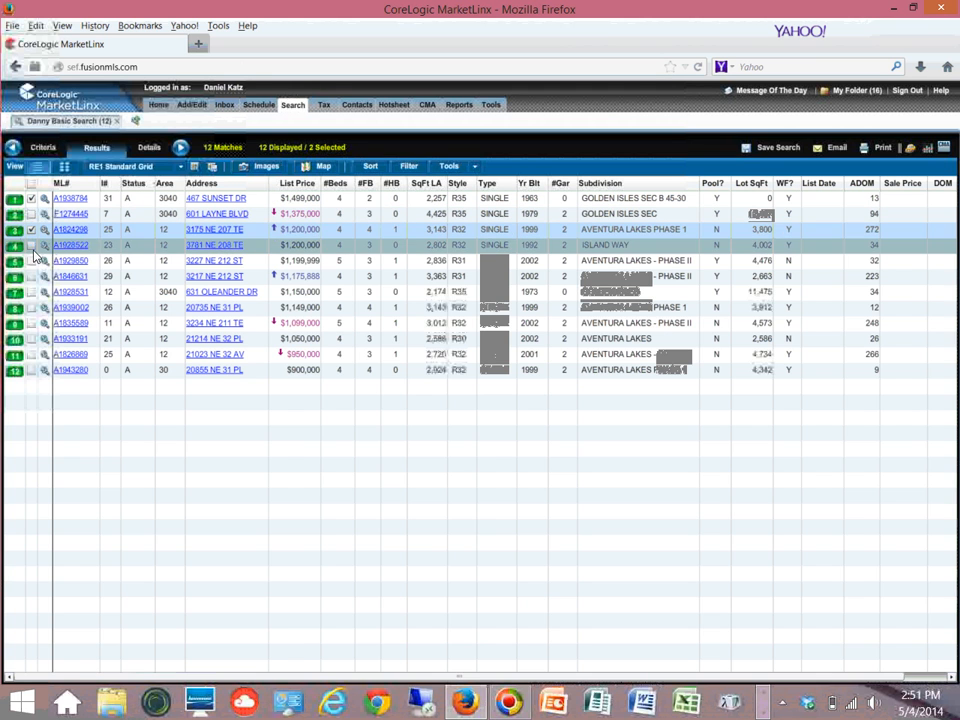
pyautogui.click(31, 245)
pyautogui.click(31, 260)
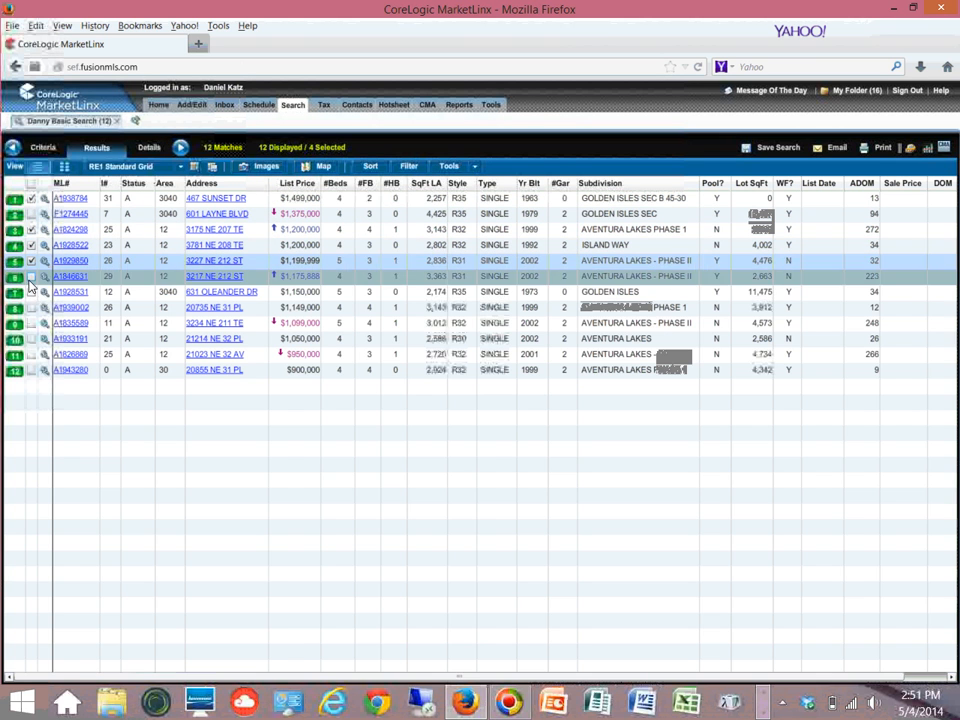
pyautogui.click(31, 291)
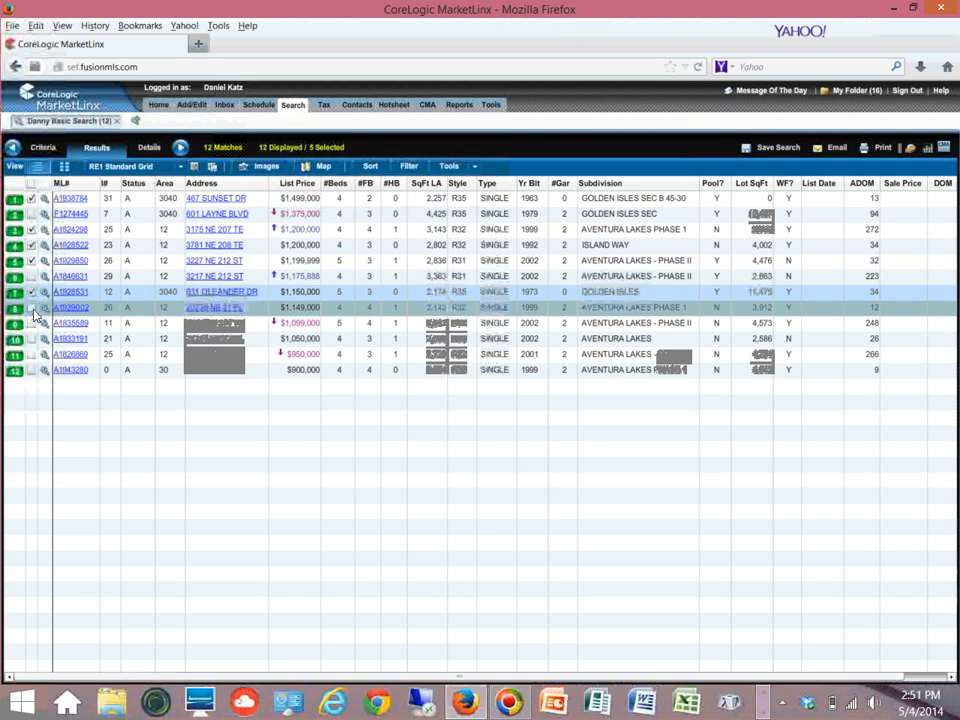
pyautogui.click(31, 307)
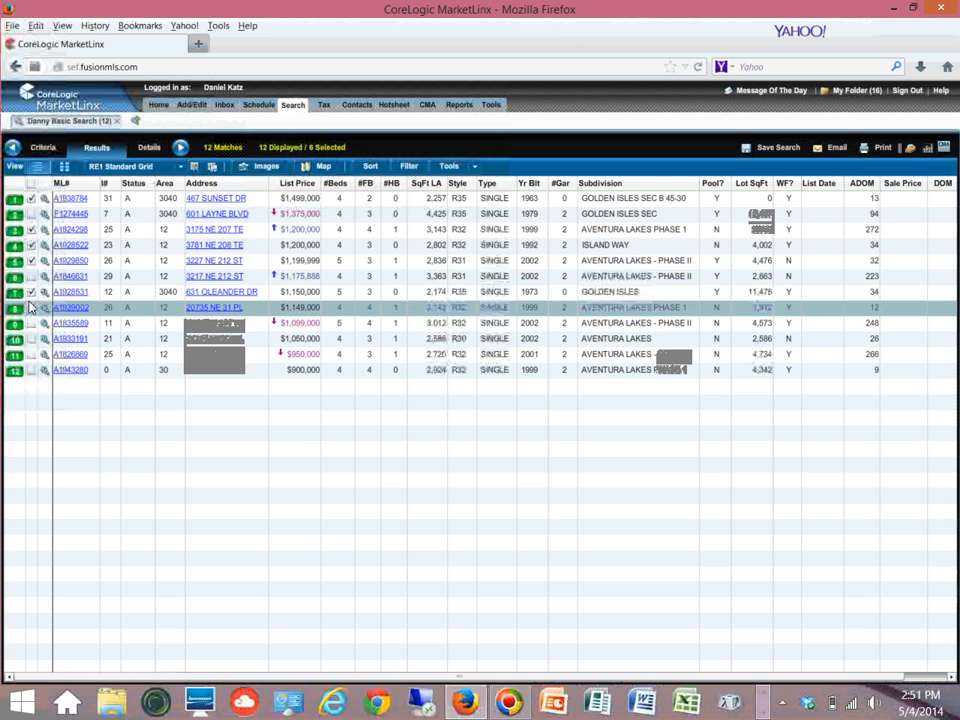
# Filter the results to display only Selected listings and switch the grid view to Showing Grid Example
pyautogui.click(411, 168)
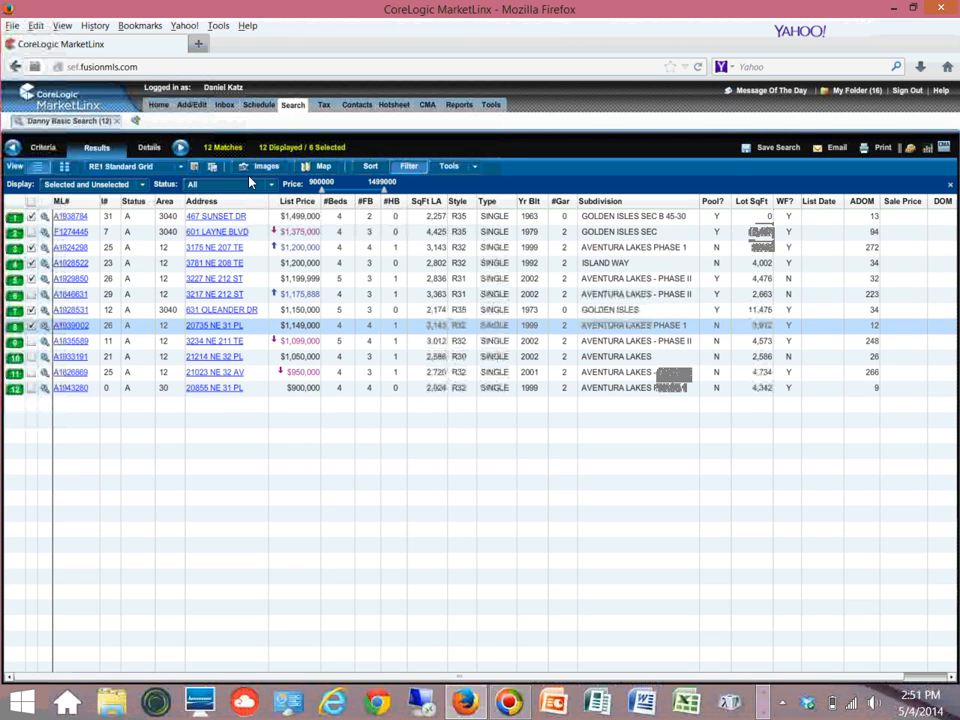
pyautogui.click(142, 185)
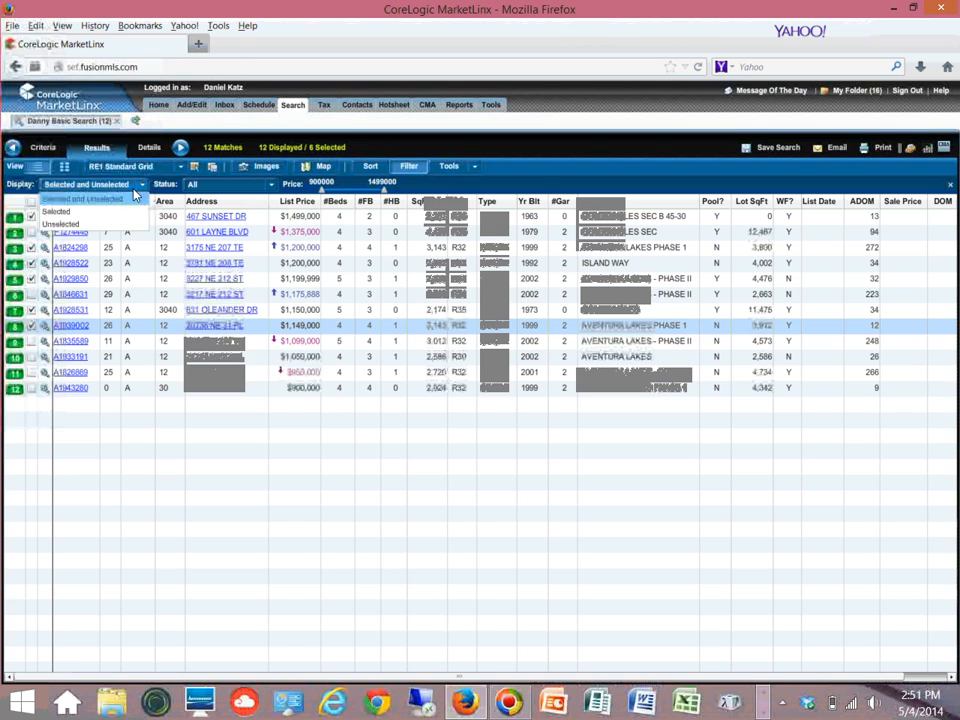
pyautogui.click(58, 211)
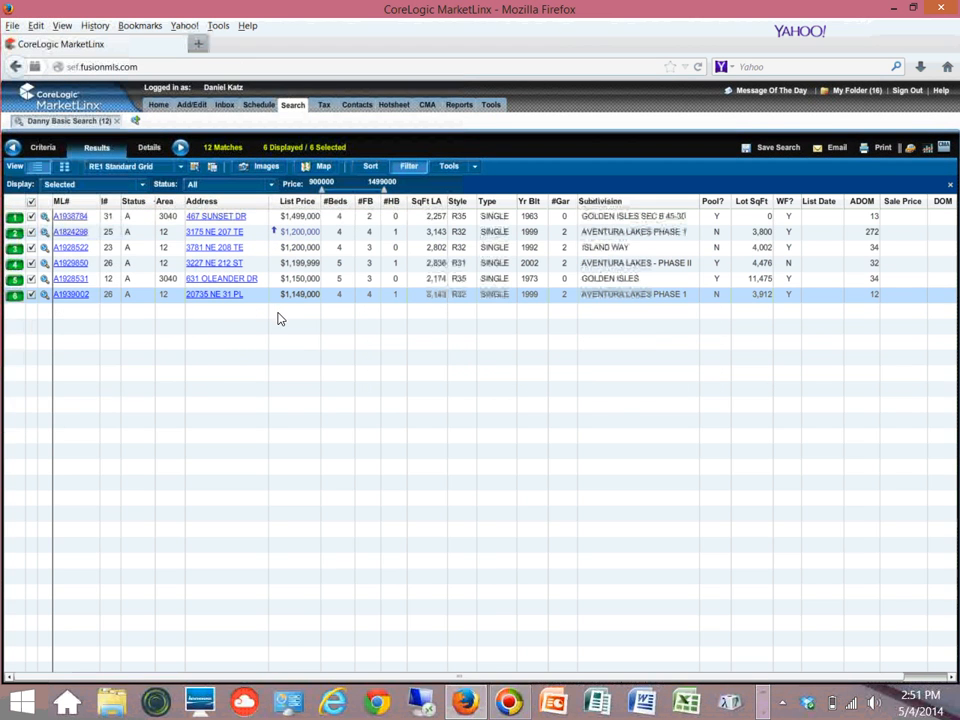
pyautogui.click(182, 168)
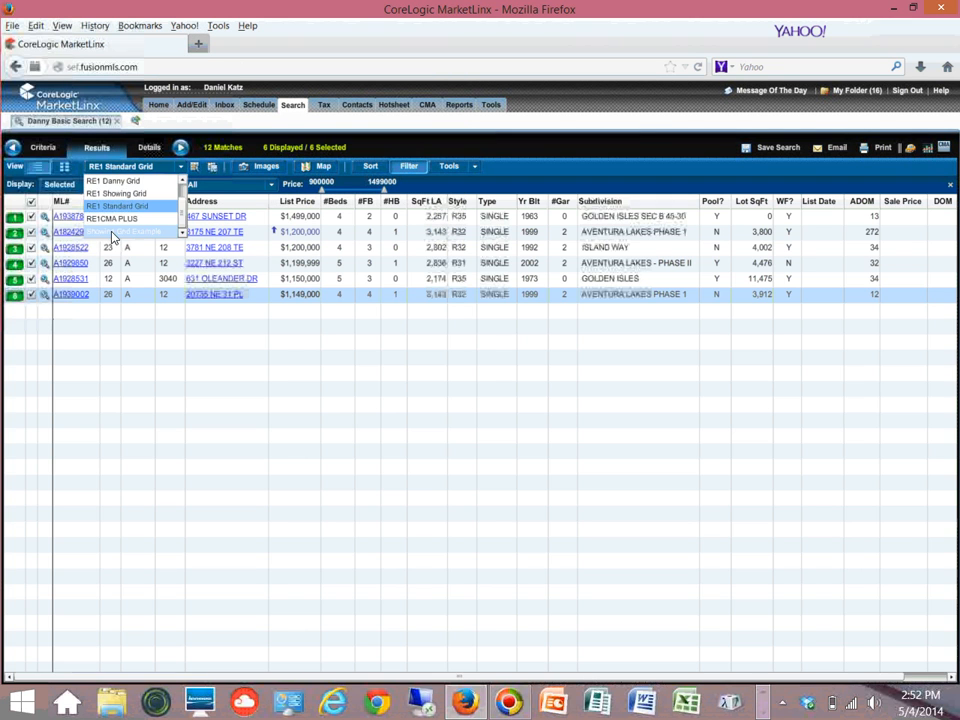
pyautogui.click(142, 233)
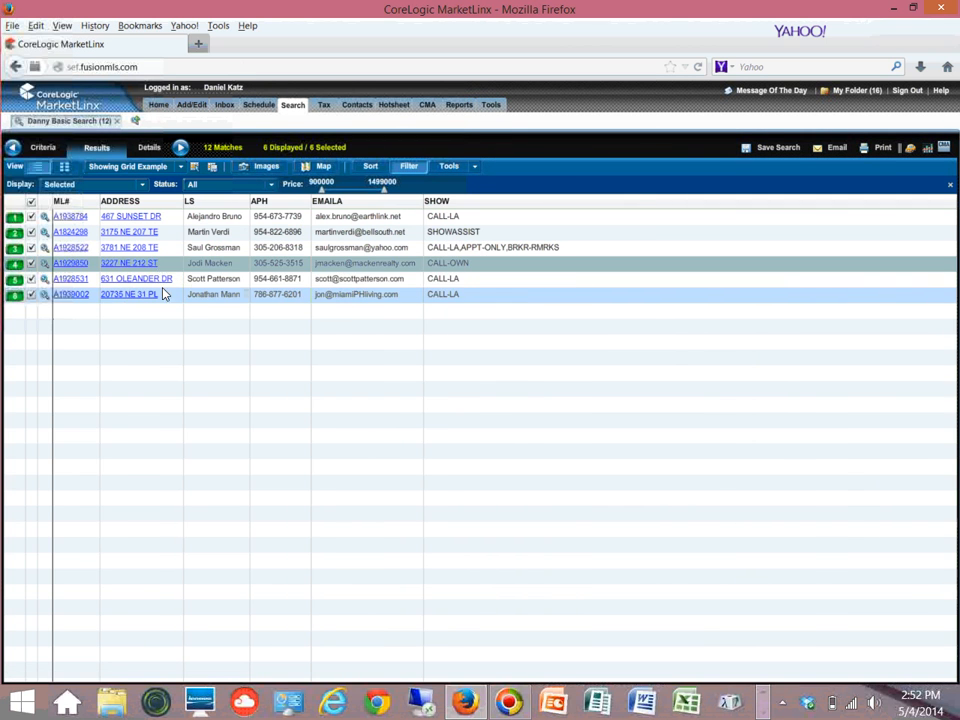